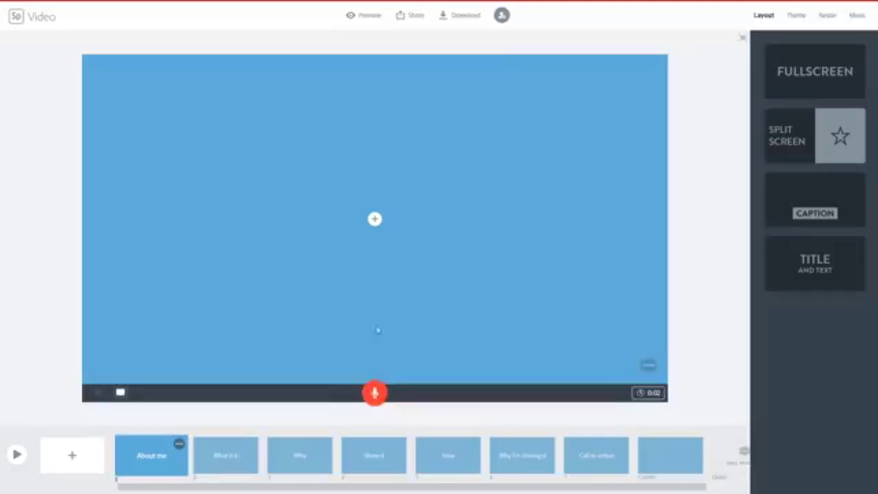
Open the Add photos sources for the empty About me slide in Spark Video.
{"action": "left_click", "coordinate": [375, 222]}
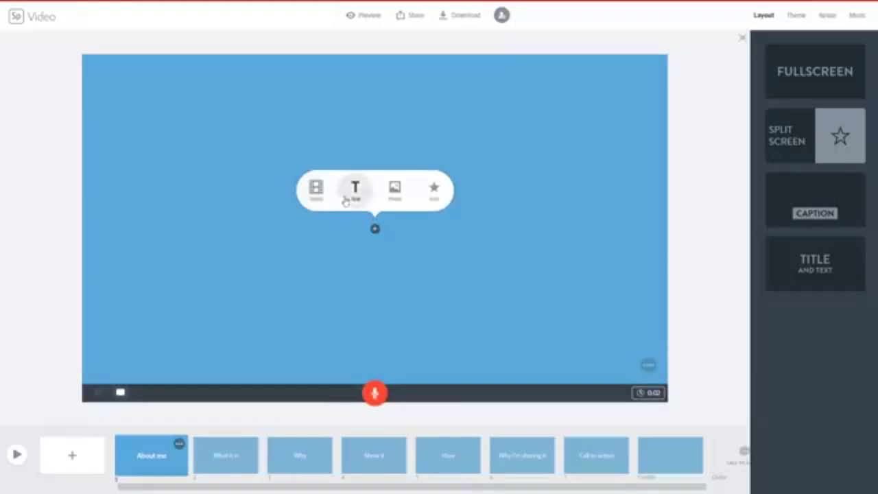
{"action": "left_click", "coordinate": [395, 195]}
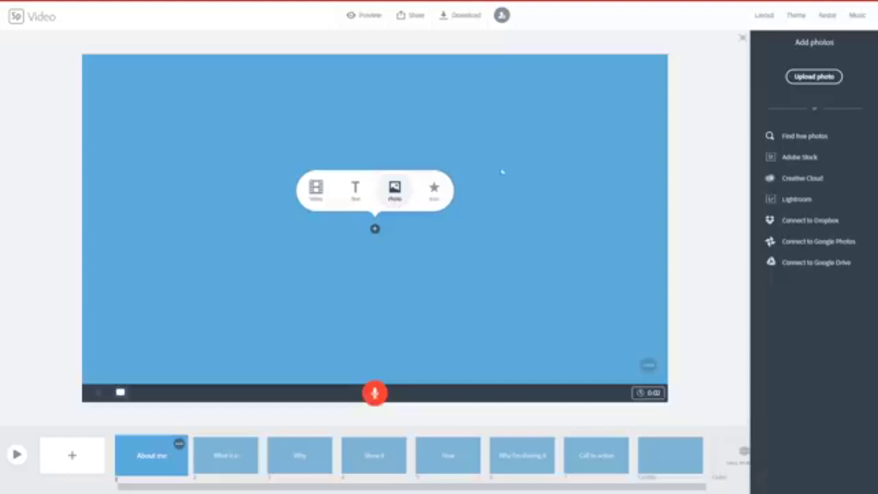
Browse Spark Video's Layout, Theme, Resize and Music options in turn.
{"action": "left_click", "coordinate": [764, 17]}
{"action": "left_click", "coordinate": [794, 17]}
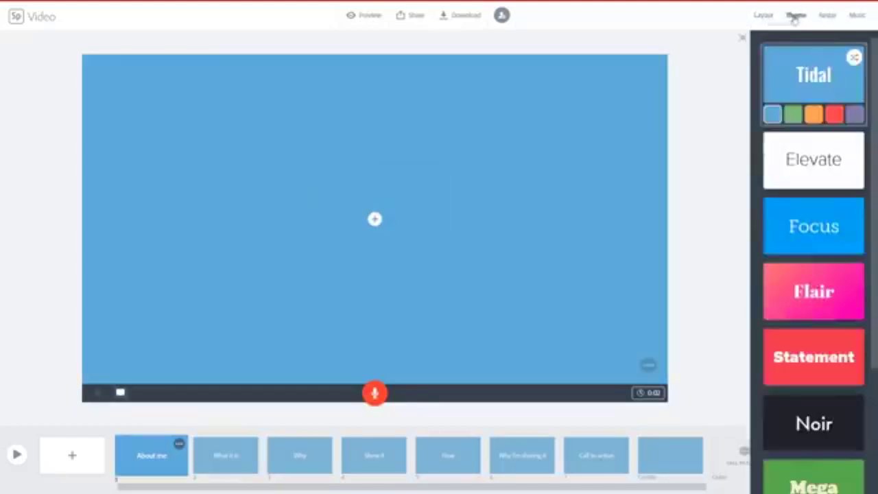
{"action": "left_click", "coordinate": [827, 17]}
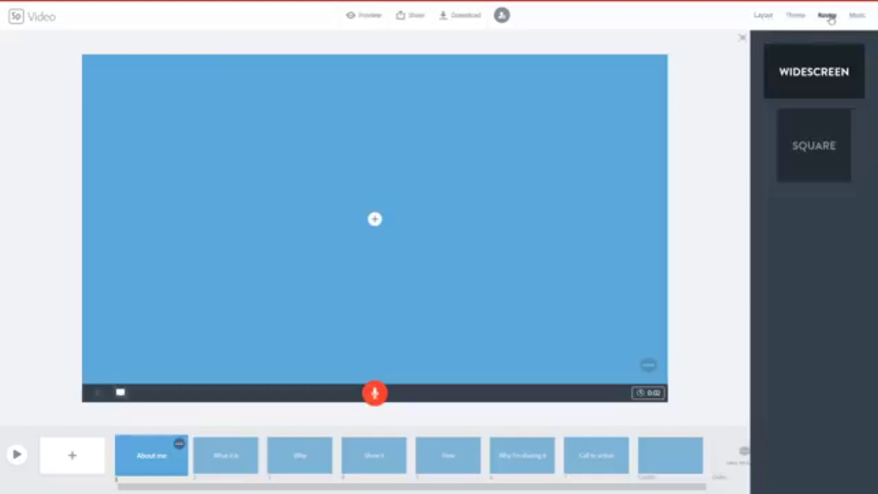
{"action": "left_click", "coordinate": [854, 19]}
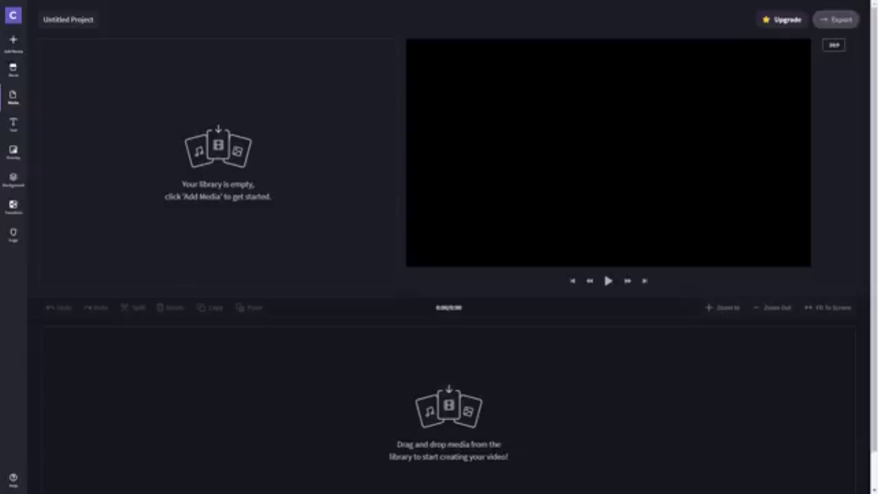
Drag a video file from the computer into Clipchamp's Media library panel.
{"action": "mouse_move", "coordinate": [661, 218]}
{"action": "left_mouse_down"}
{"action": "mouse_move", "coordinate": [215, 214]}
{"action": "mouse_move", "coordinate": [210, 163]}
{"action": "left_mouse_up"}
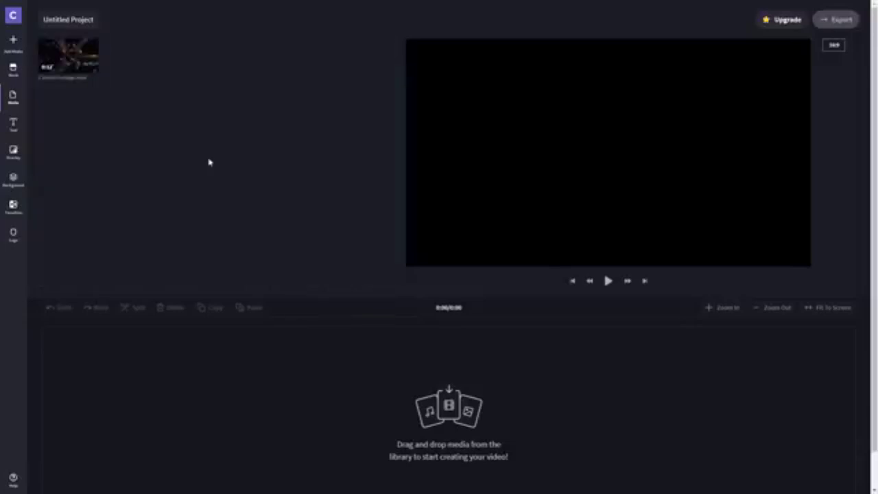
Drag the imported clip thumbnail from the library down onto Clipchamp's timeline.
{"action": "mouse_move", "coordinate": [67, 56]}
{"action": "left_click_drag", "start_coordinate": [75, 60], "coordinate": [222, 430]}
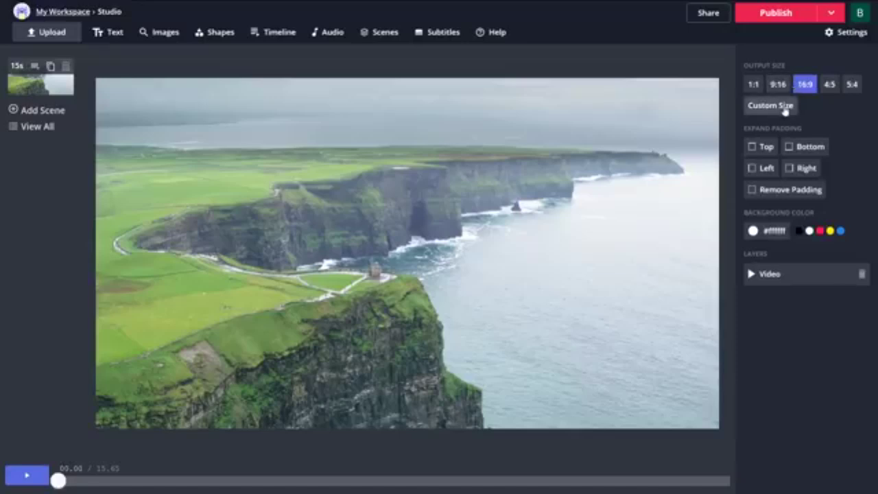
Set the cliff video's custom size to Original Image 1920 x 1080 and play it.
{"action": "left_click", "coordinate": [784, 108]}
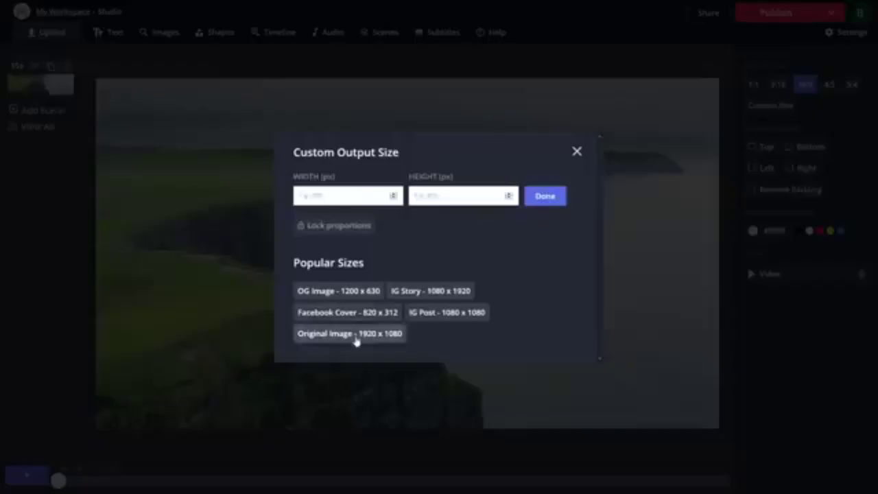
{"action": "left_click", "coordinate": [354, 336]}
{"action": "left_click", "coordinate": [576, 150]}
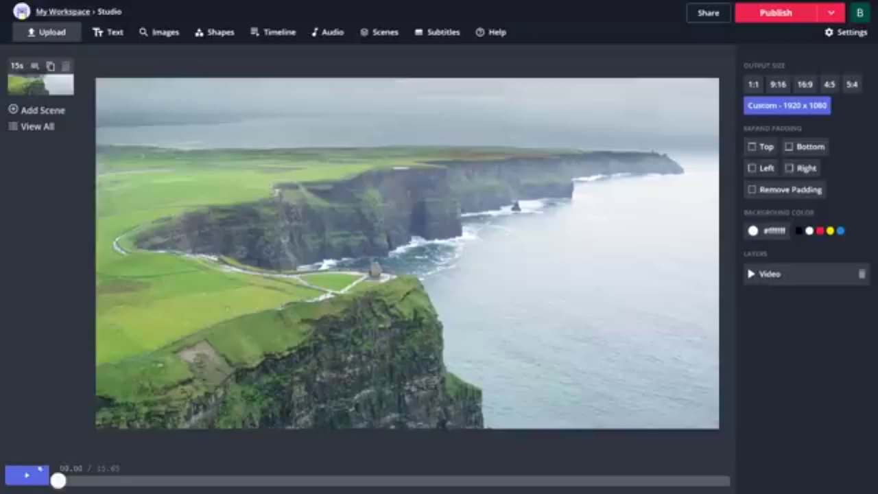
{"action": "left_click", "coordinate": [34, 475]}
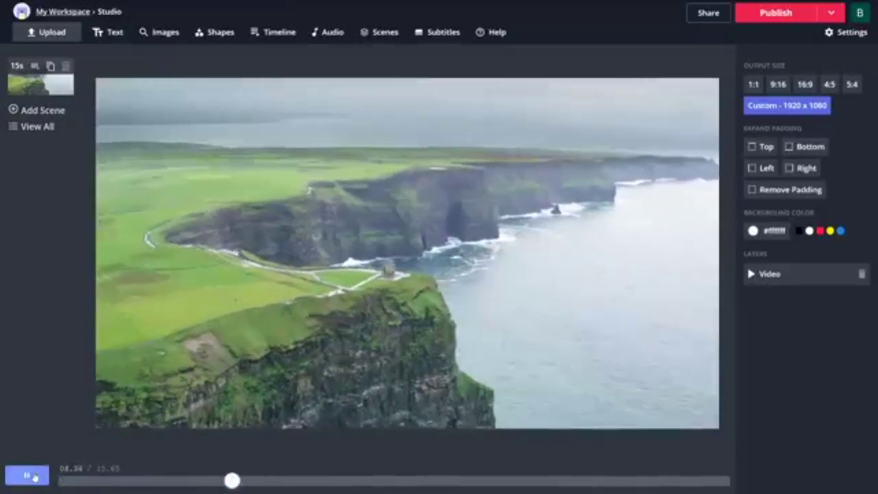
Pause the cliff video partway and select its video layer on the canvas.
{"action": "left_click", "coordinate": [35, 476]}
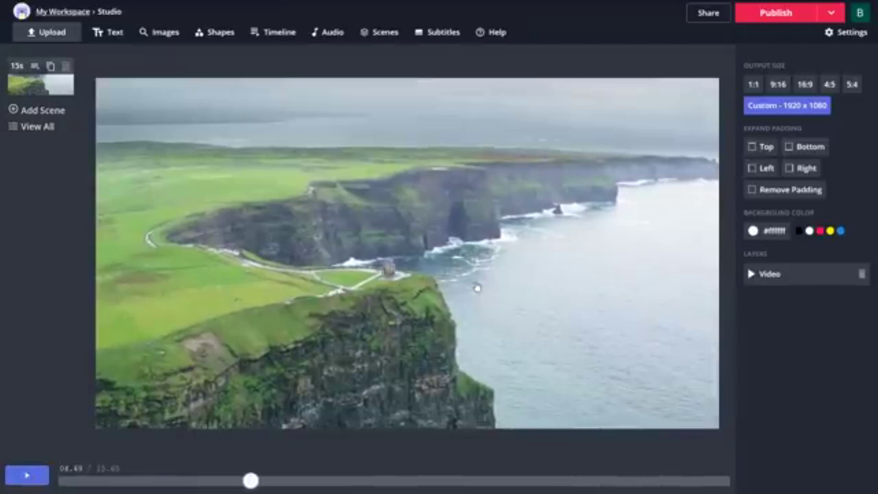
{"action": "left_click", "coordinate": [476, 288]}
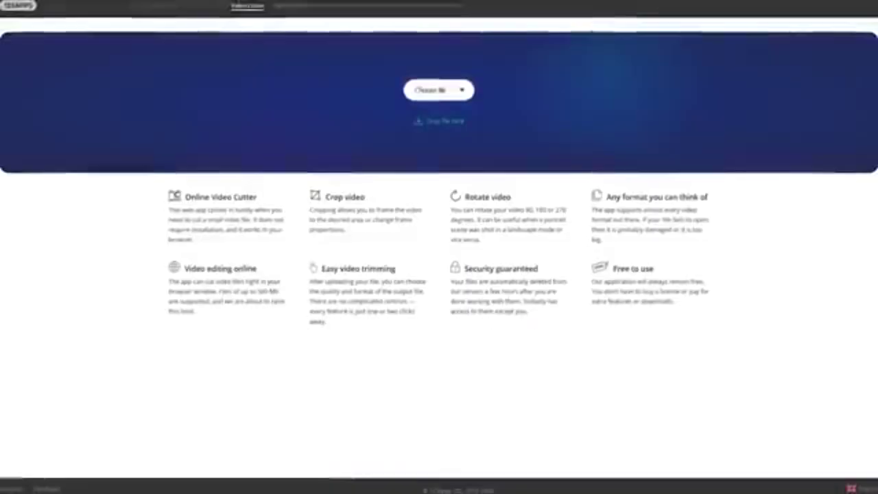
Upload the cliff video to Online Video Cutter and move its start to about 2.7 s.
{"action": "left_click", "coordinate": [462, 95]}
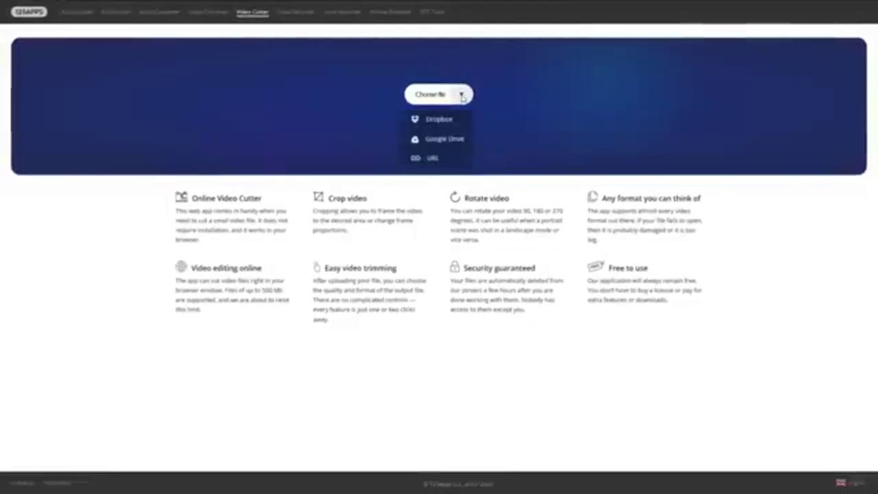
{"action": "left_click", "coordinate": [463, 96]}
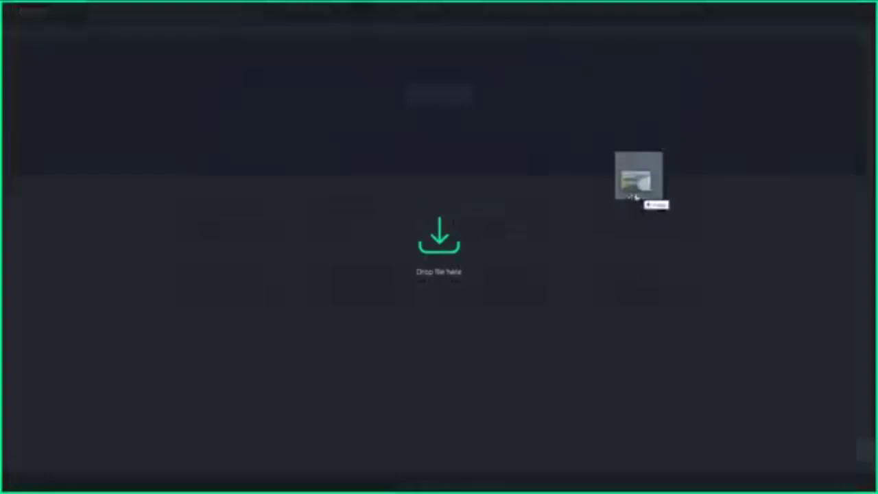
{"action": "left_click_drag", "start_coordinate": [641, 198], "coordinate": [456, 179]}
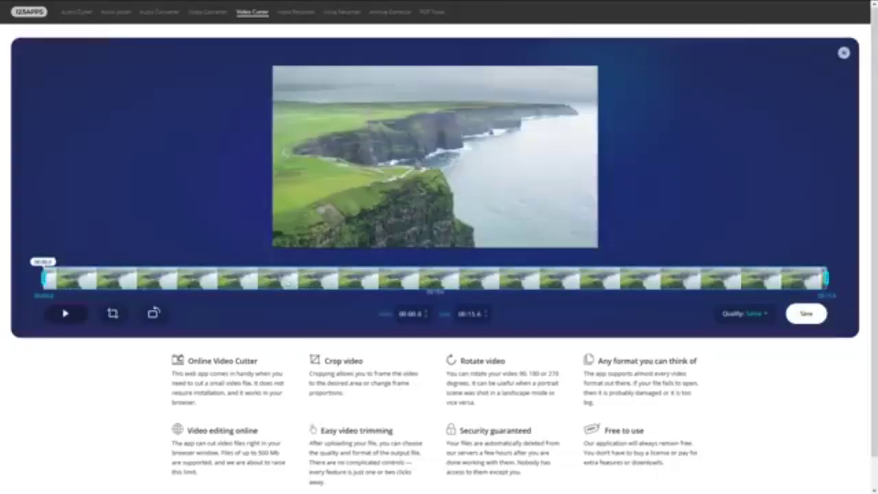
{"action": "left_click_drag", "start_coordinate": [42, 278], "coordinate": [179, 278]}
Trim the clip's end to about 11.1 s and crop the frame inward from two corners.
{"action": "left_click_drag", "start_coordinate": [825, 278], "coordinate": [602, 278]}
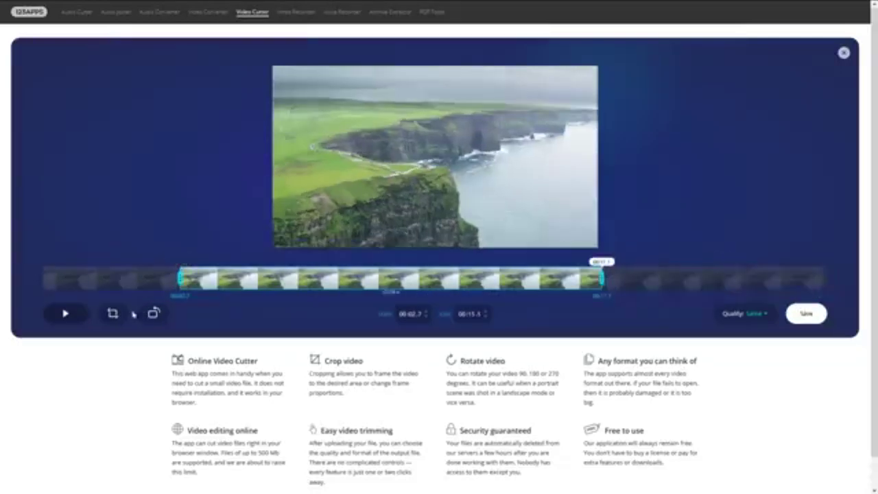
{"action": "left_click", "coordinate": [112, 314]}
{"action": "left_click_drag", "start_coordinate": [273, 248], "coordinate": [319, 221]}
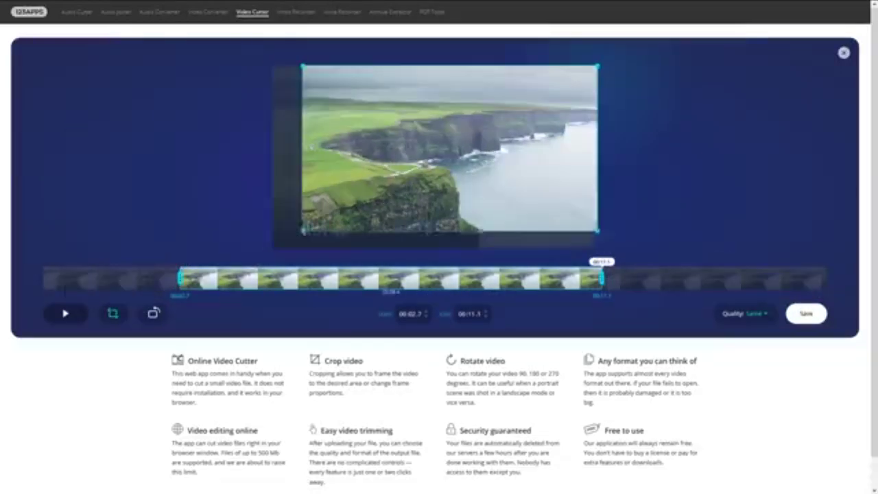
{"action": "left_click_drag", "start_coordinate": [600, 78], "coordinate": [567, 82]}
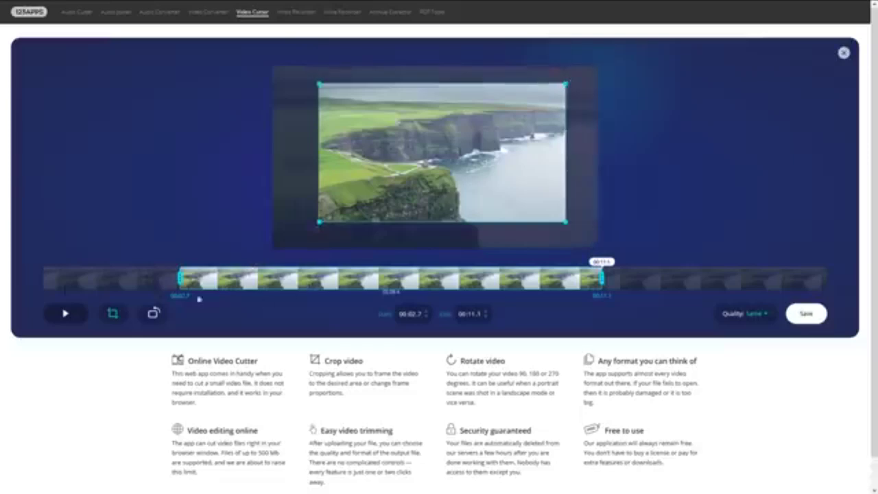
Rotate the video a quarter turn and back, then check the output quality options.
{"action": "left_click", "coordinate": [154, 314]}
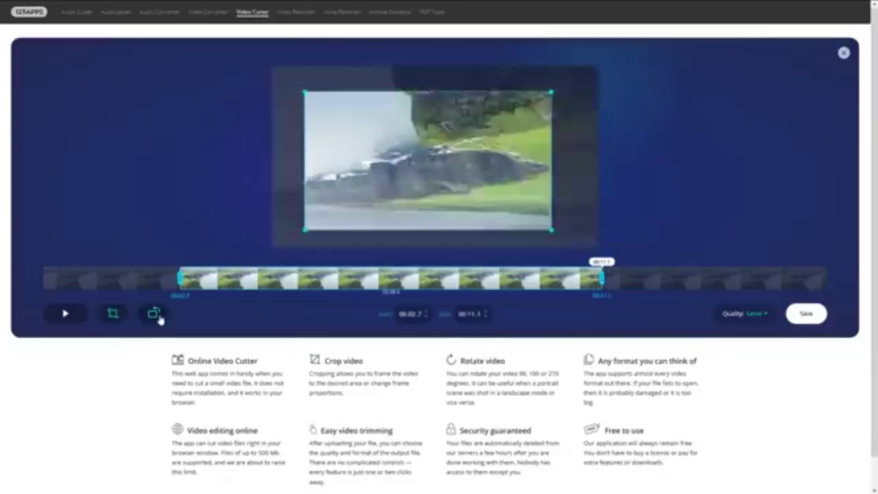
{"action": "left_click", "coordinate": [155, 314]}
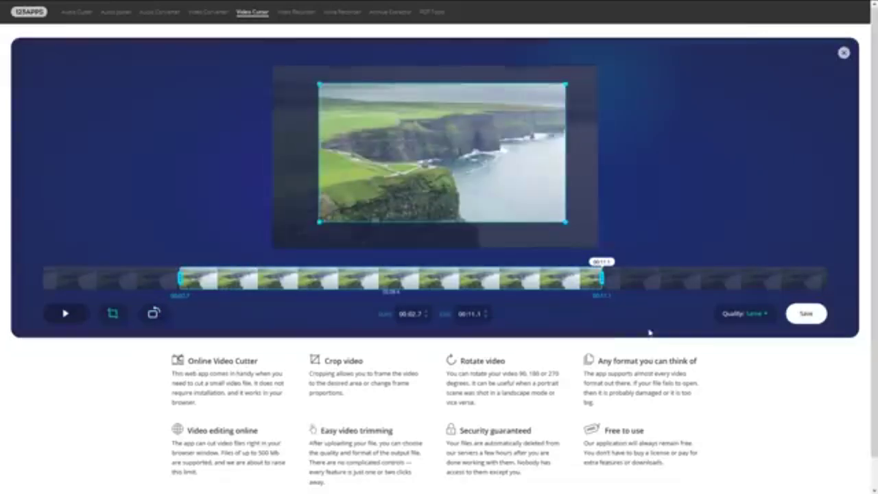
{"action": "left_click", "coordinate": [750, 314]}
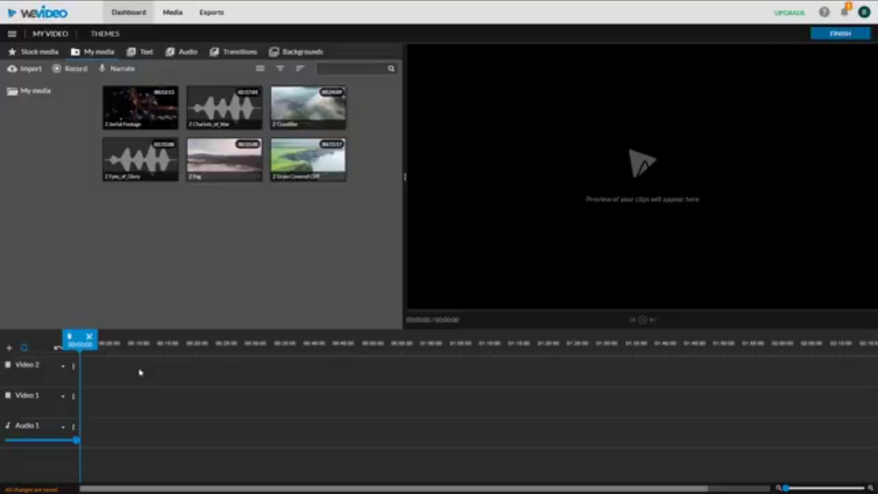
Place the 2 Fog clip on Video 1 and Eyes_of_Glory music on Audio 1.
{"action": "mouse_move", "coordinate": [199, 159]}
{"action": "left_mouse_down"}
{"action": "mouse_move", "coordinate": [209, 160]}
{"action": "mouse_move", "coordinate": [120, 394]}
{"action": "left_mouse_up"}
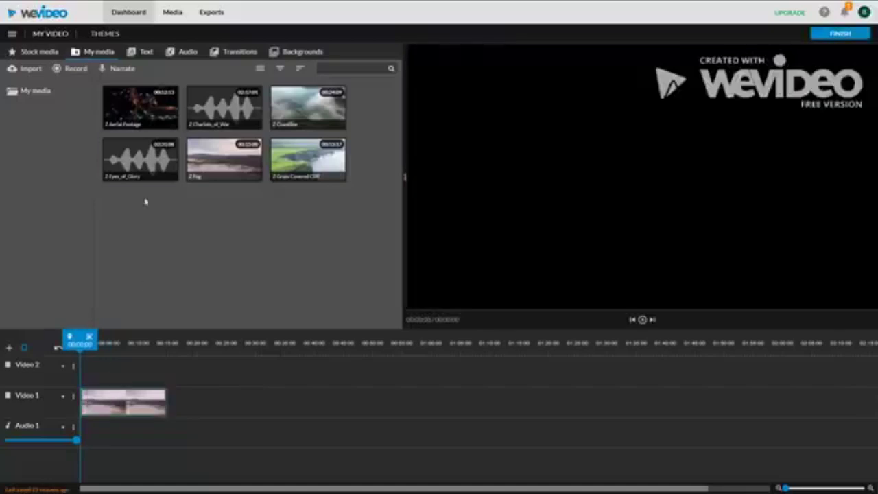
{"action": "left_click_drag", "start_coordinate": [140, 159], "coordinate": [91, 437]}
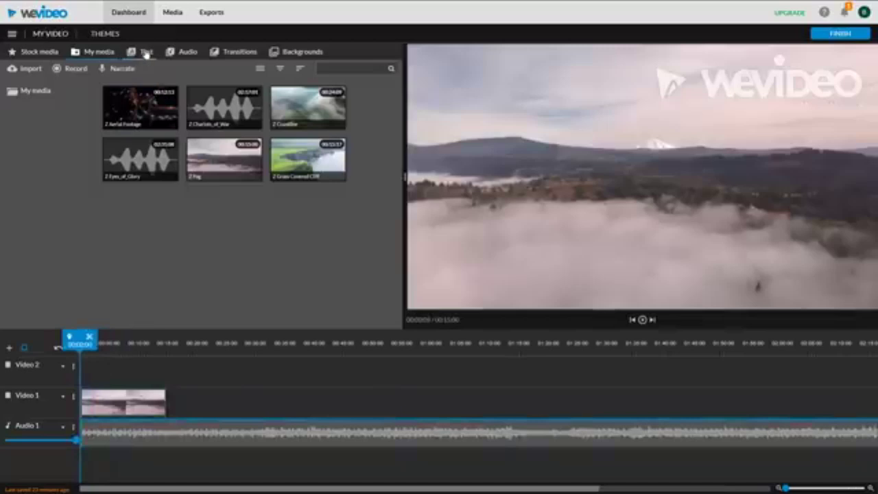
Browse WeVideo's Text, Audio, Transitions and Backgrounds media libraries in turn.
{"action": "left_click", "coordinate": [146, 53]}
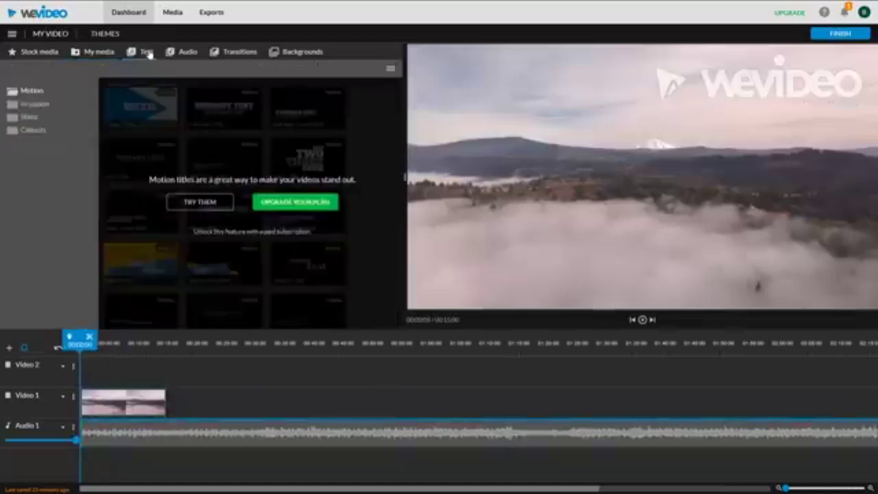
{"action": "left_click", "coordinate": [188, 55]}
{"action": "left_click", "coordinate": [237, 55]}
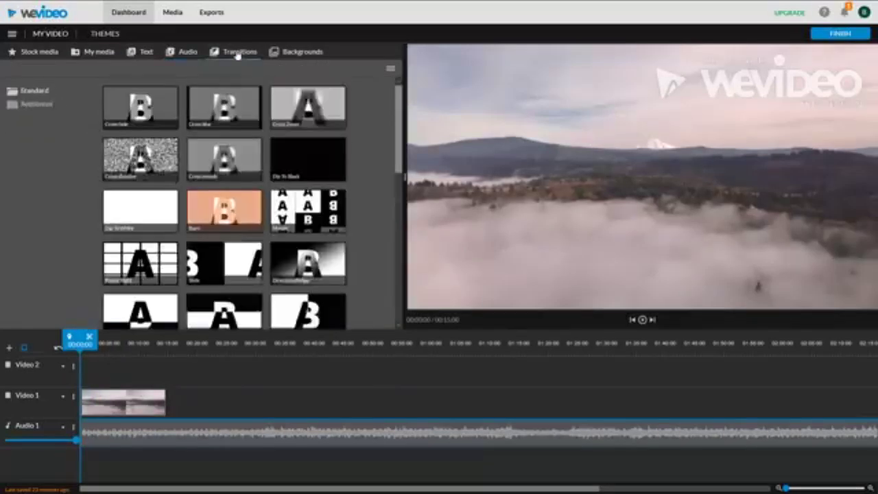
{"action": "left_click", "coordinate": [304, 55]}
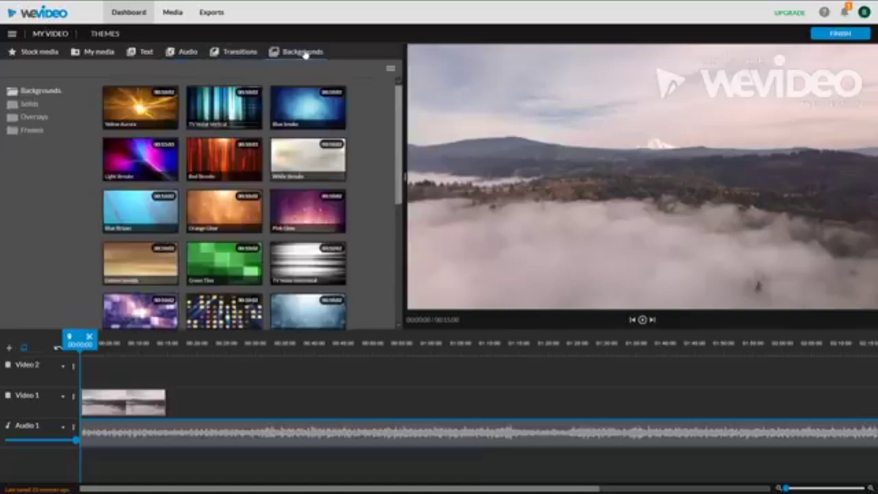